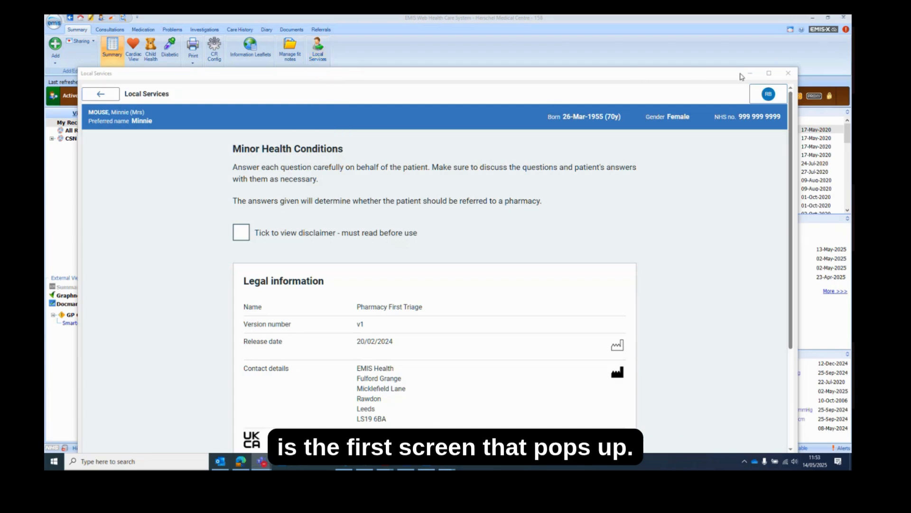
# Maximise the Local Services window, return to its dashboard, and start a Pharmacy First assessment for referral.
pyautogui.click(769, 76)
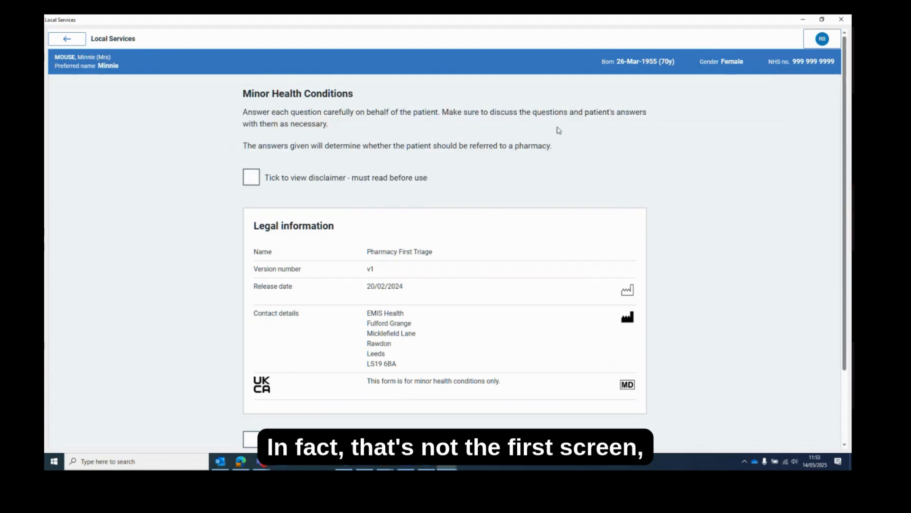
pyautogui.click(79, 38)
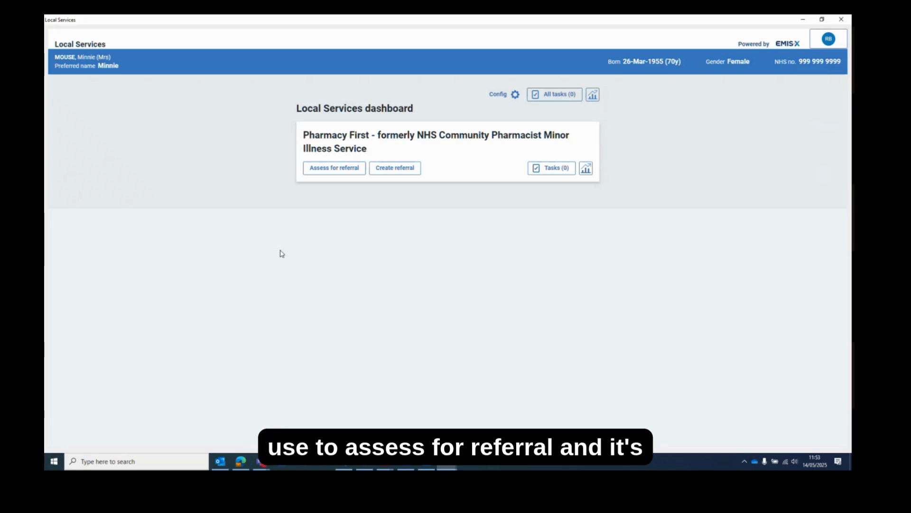
pyautogui.click(338, 170)
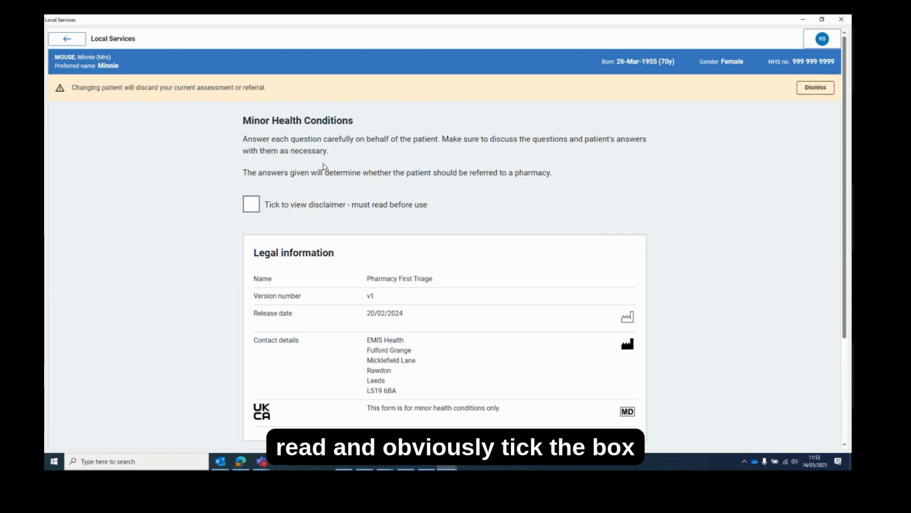
# Reveal and read the disclaimer, show the instructions for use, then continue past the introduction and dismiss the patient-change warning.
pyautogui.click(251, 206)
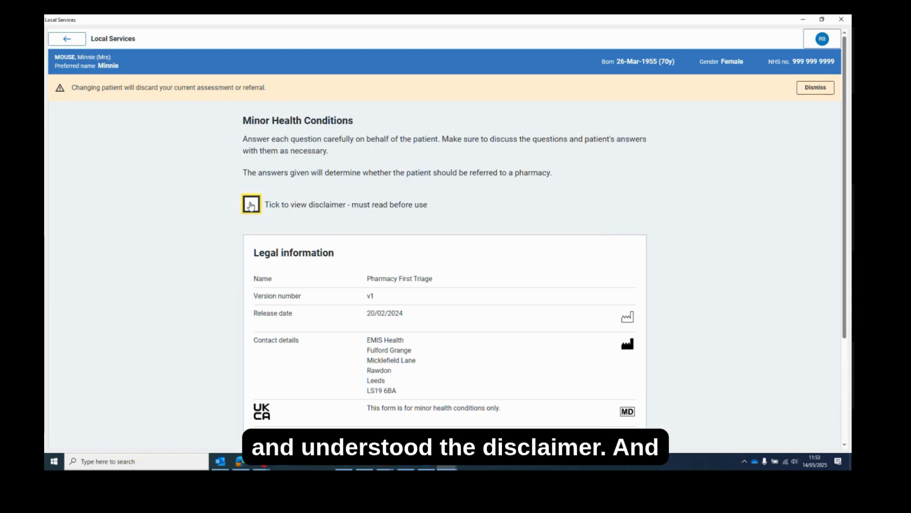
pyautogui.scroll(-2, 223, 203)
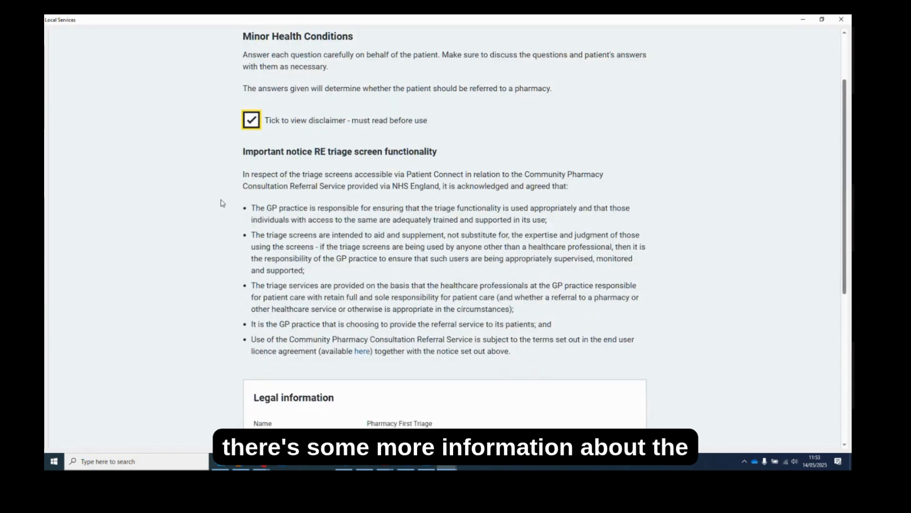
pyautogui.scroll(-2, 223, 204)
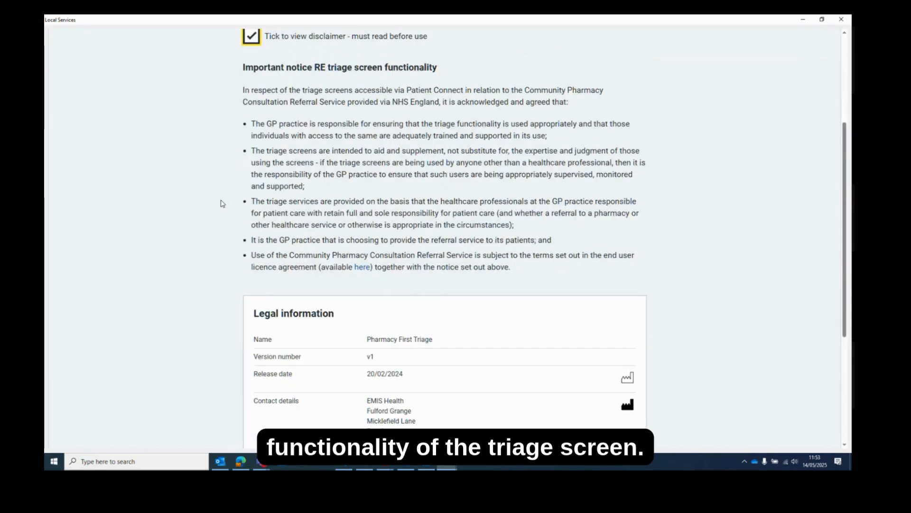
pyautogui.scroll(-3, 222, 203)
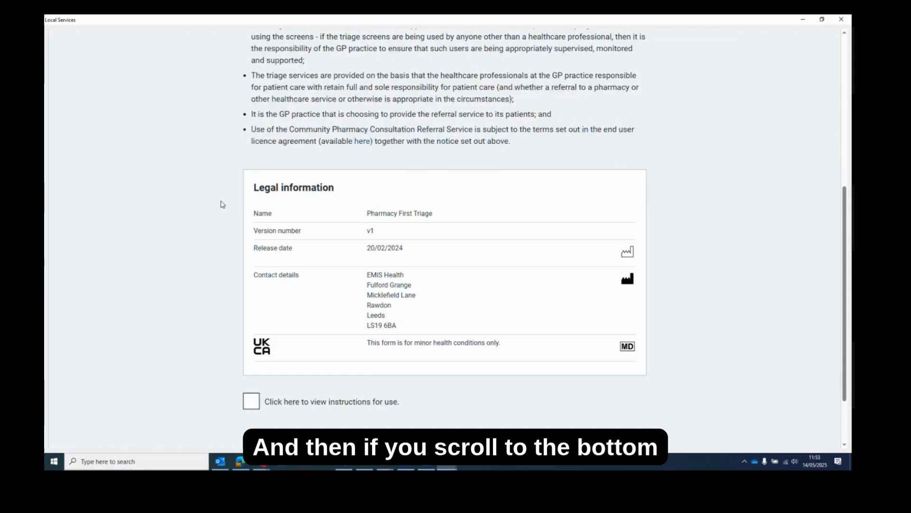
pyautogui.scroll(-2, 254, 379)
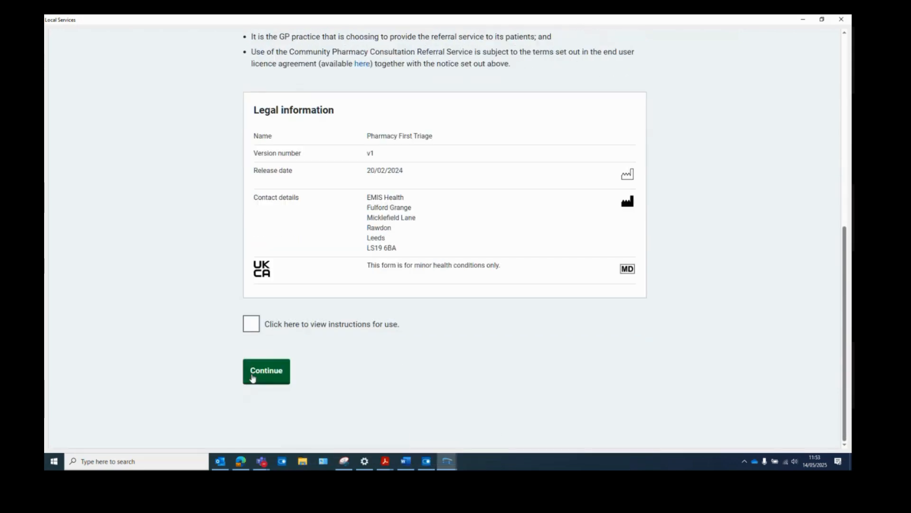
pyautogui.click(251, 330)
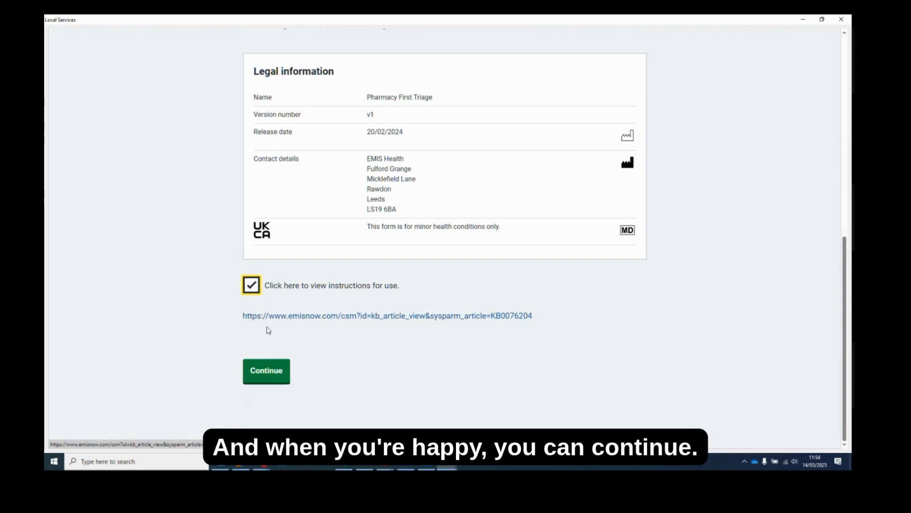
pyautogui.click(265, 375)
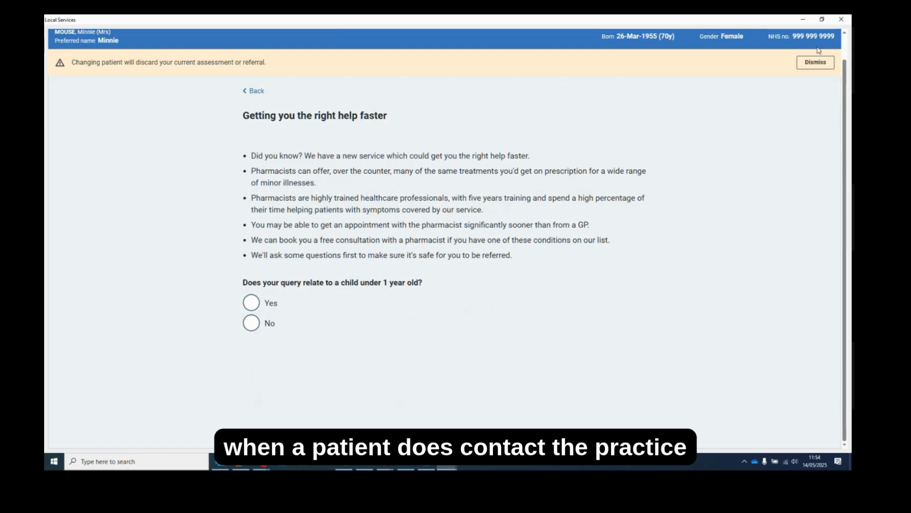
pyautogui.click(816, 63)
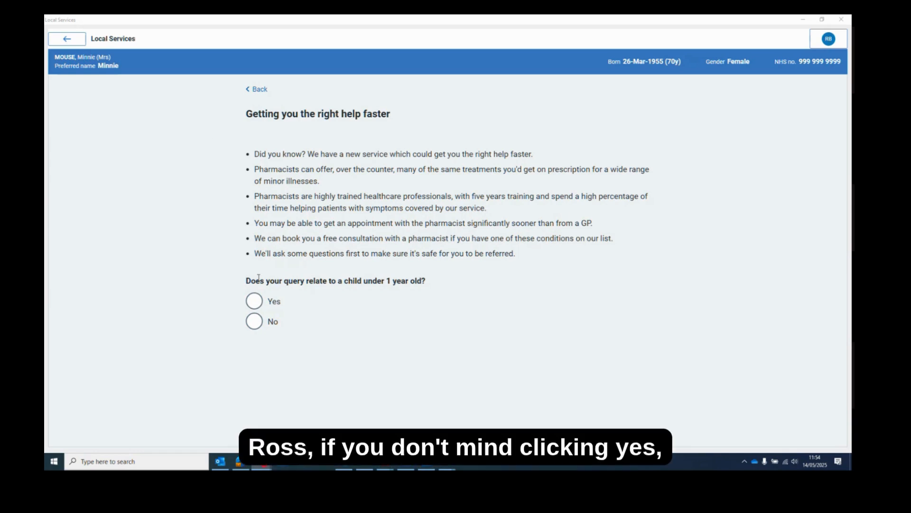
# Try Yes for the child under 1 year question, switch the answer to No, and start the assessment.
pyautogui.click(255, 302)
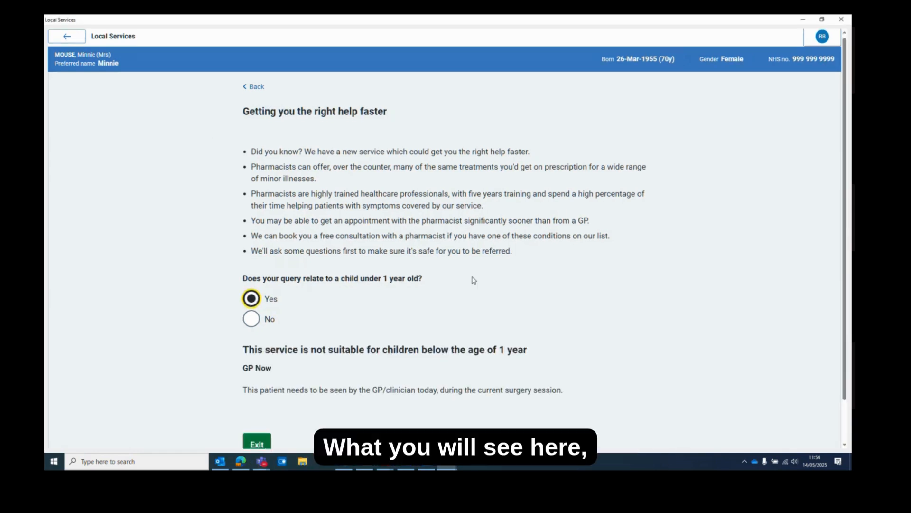
pyautogui.scroll(-1, 474, 286)
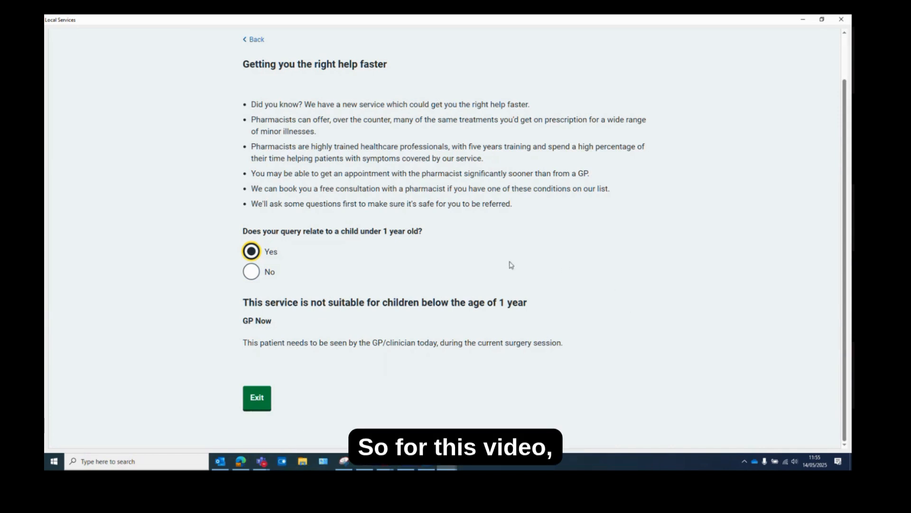
pyautogui.click(248, 274)
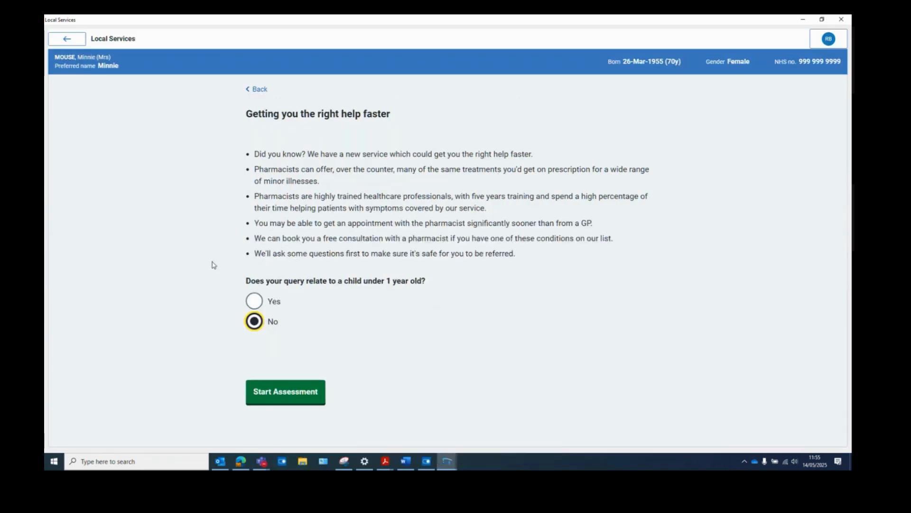
pyautogui.click(283, 401)
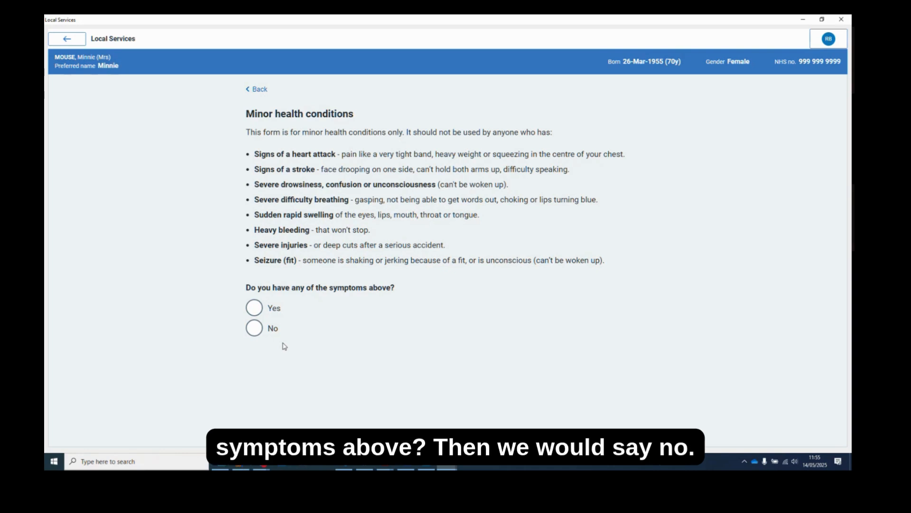
# Answer No to the emergency symptoms and continue with Cystitis/urinary tract infection (women 16-64 years old only) as the condition.
pyautogui.click(255, 329)
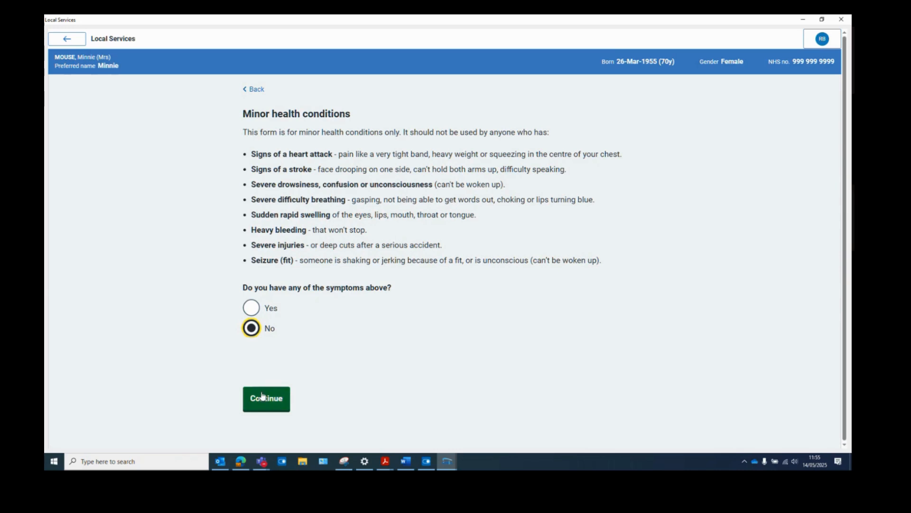
pyautogui.click(262, 399)
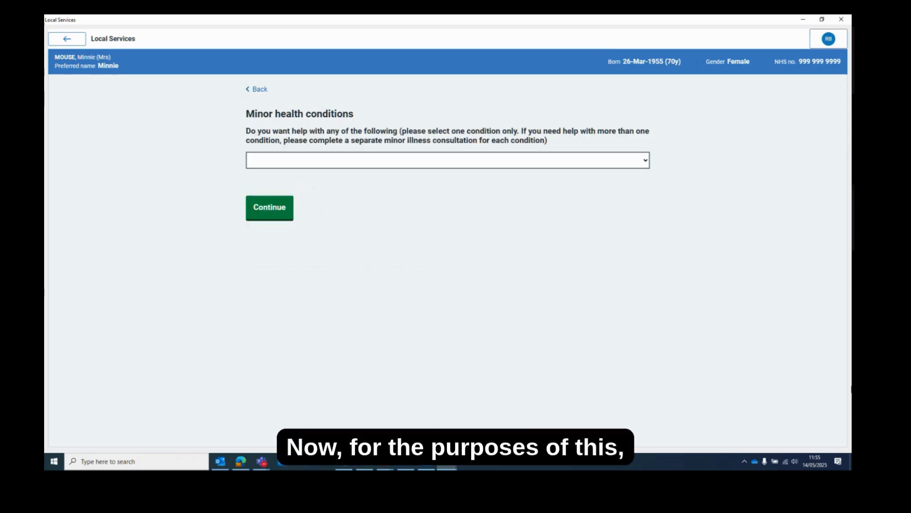
pyautogui.click(644, 161)
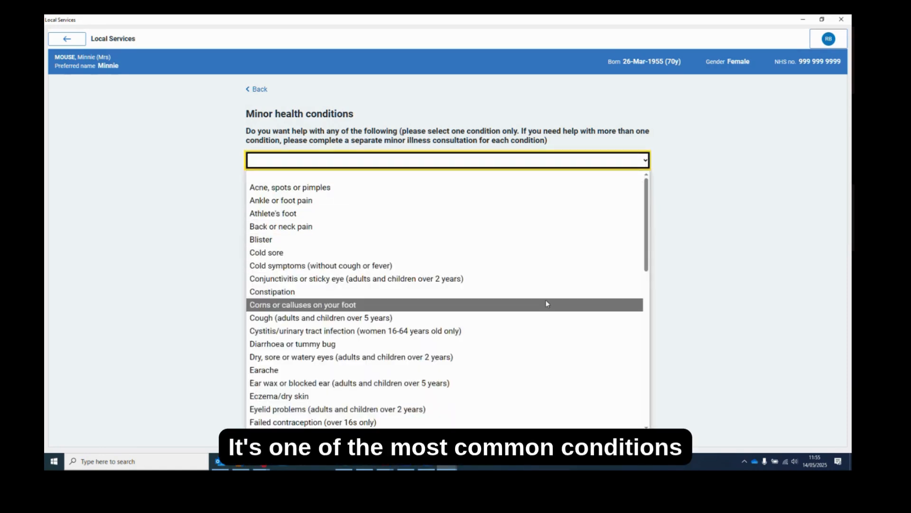
pyautogui.click(521, 331)
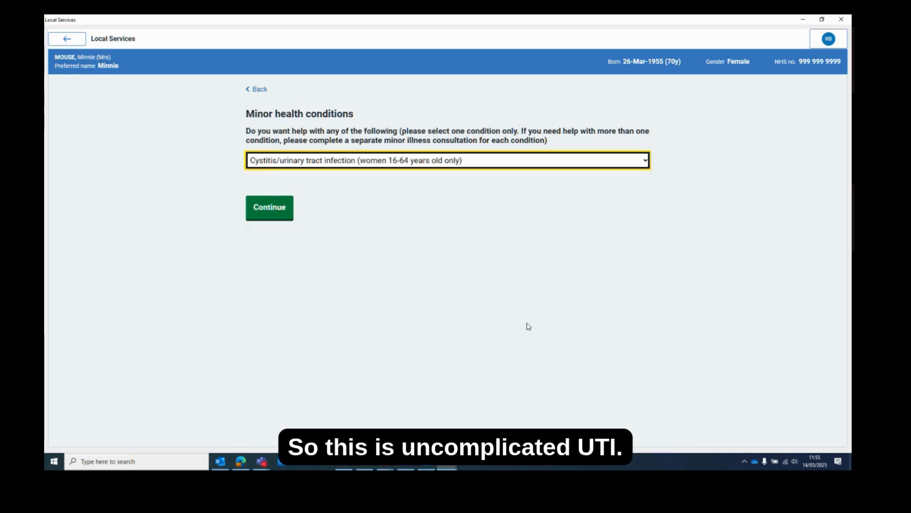
pyautogui.click(268, 208)
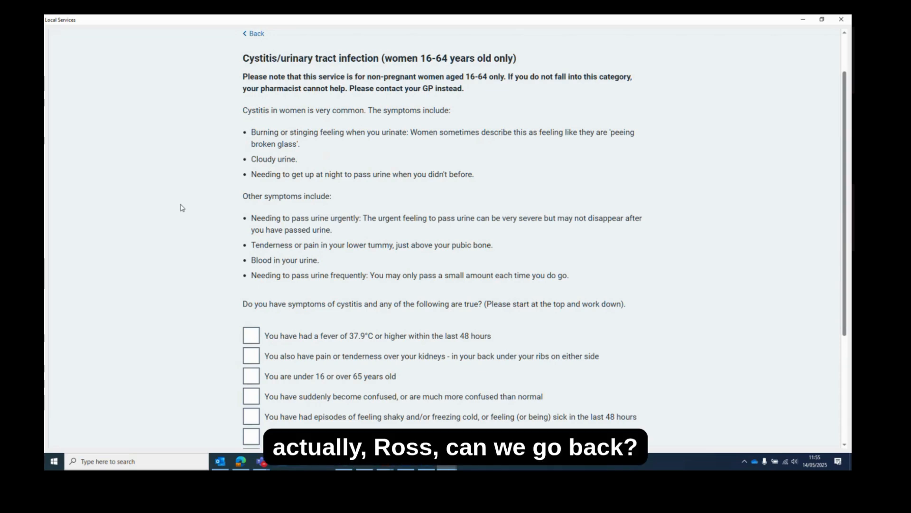
# Go back to examine the full list of minor health conditions, then reselect Cystitis/urinary tract infection (women 16-64 years old only) and continue.
pyautogui.click(255, 36)
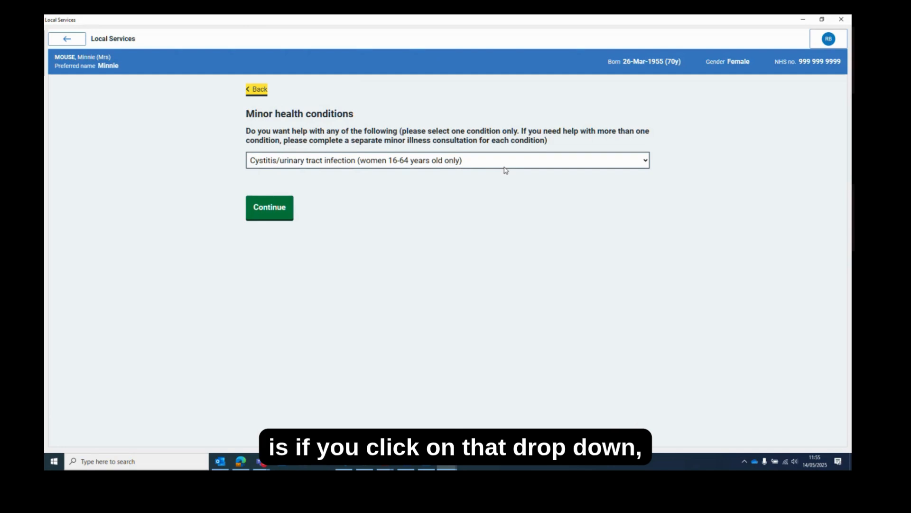
pyautogui.click(507, 167)
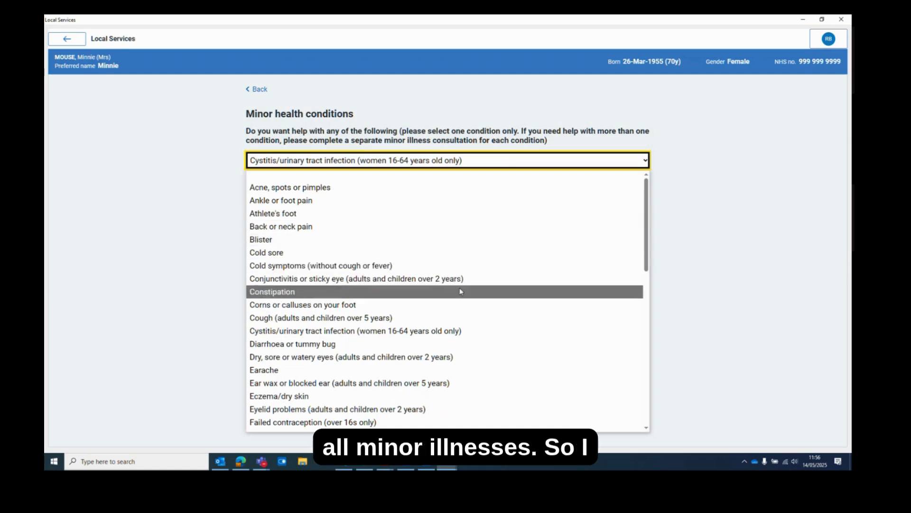
pyautogui.scroll(-2, 461, 299)
pyautogui.scroll(-4, 462, 313)
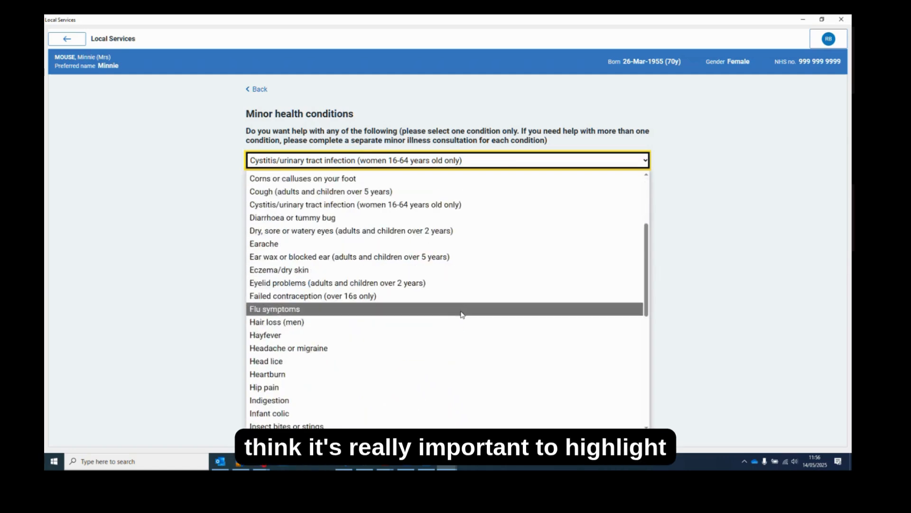
pyautogui.scroll(-1, 463, 322)
pyautogui.scroll(-1, 463, 324)
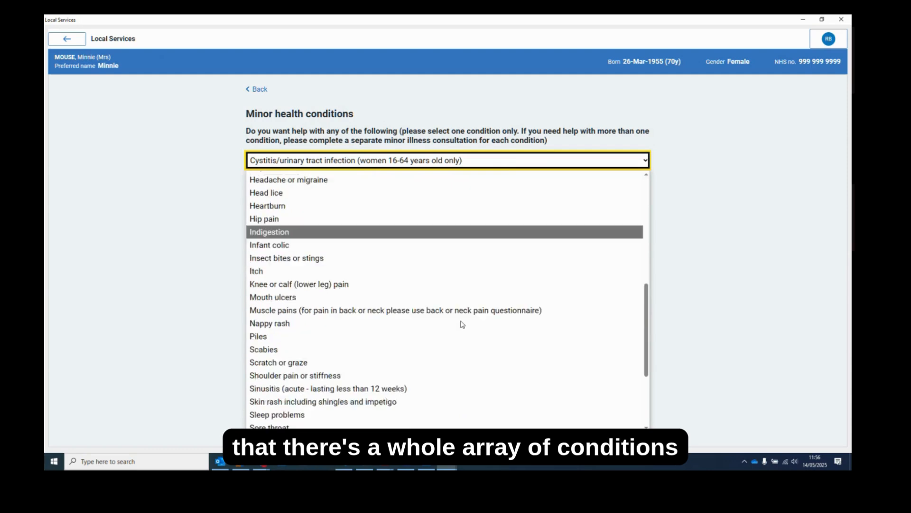
pyautogui.scroll(-2, 463, 325)
pyautogui.scroll(-2, 463, 325)
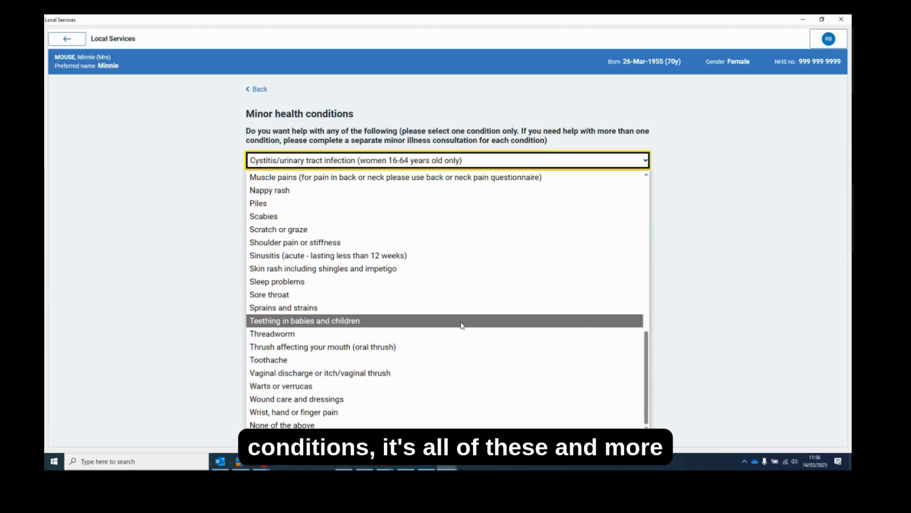
pyautogui.scroll(2, 463, 326)
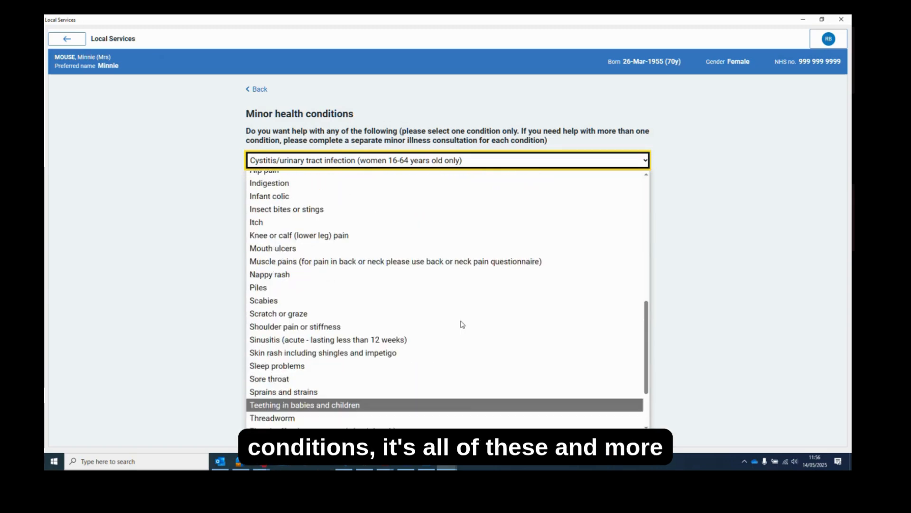
pyautogui.scroll(4, 463, 324)
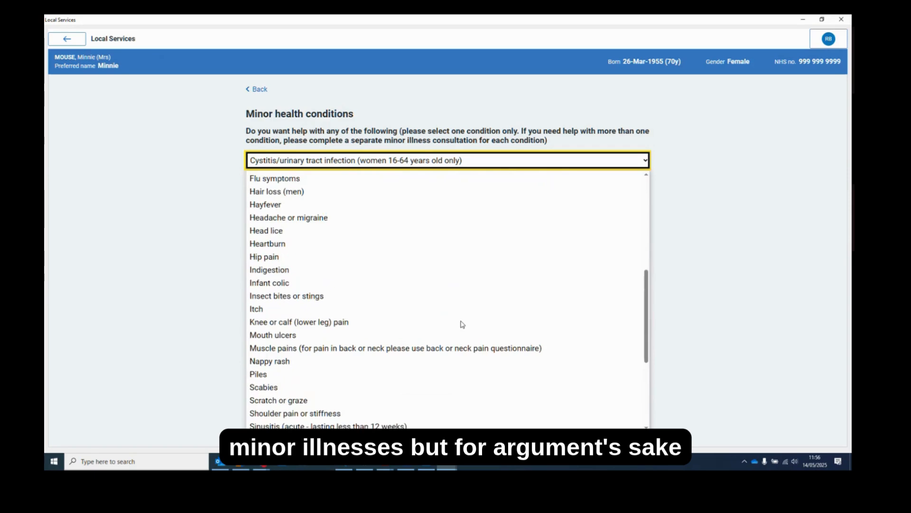
pyautogui.scroll(3, 463, 324)
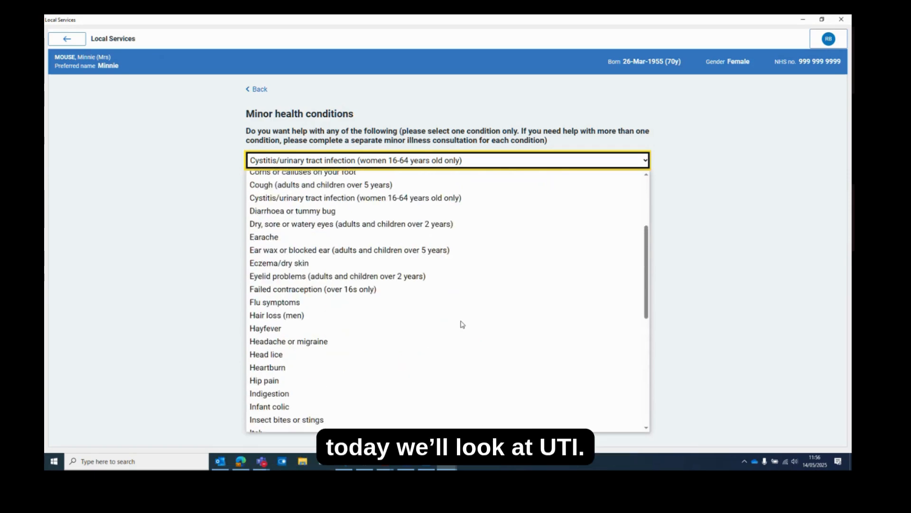
pyautogui.scroll(1, 463, 324)
pyautogui.click(393, 238)
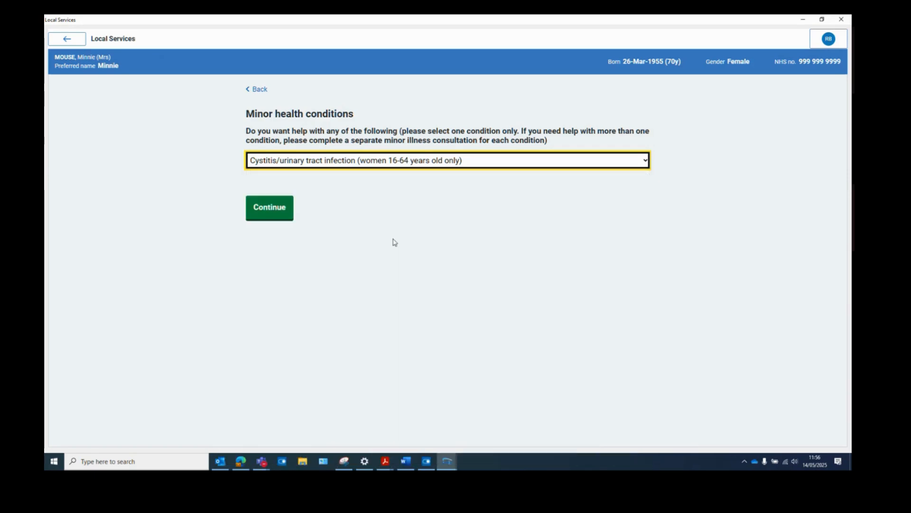
pyautogui.click(267, 208)
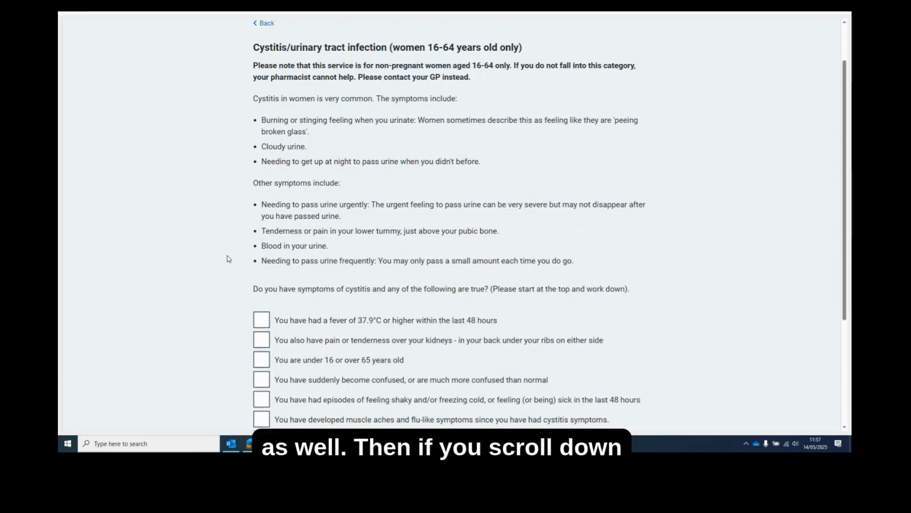
# Answer None of the above to the cystitis exclusion criteria and Two or three to the key symptoms question, continuing after each.
pyautogui.scroll(-2, 229, 259)
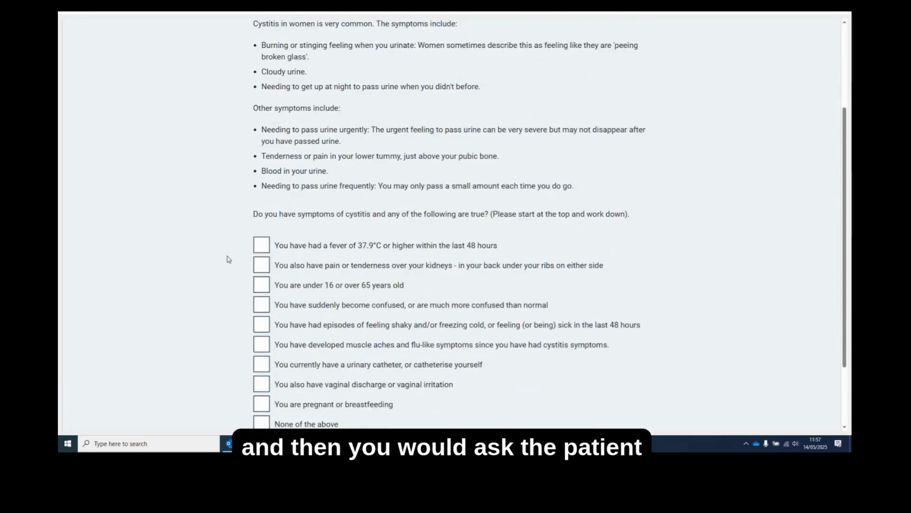
pyautogui.scroll(-2, 227, 259)
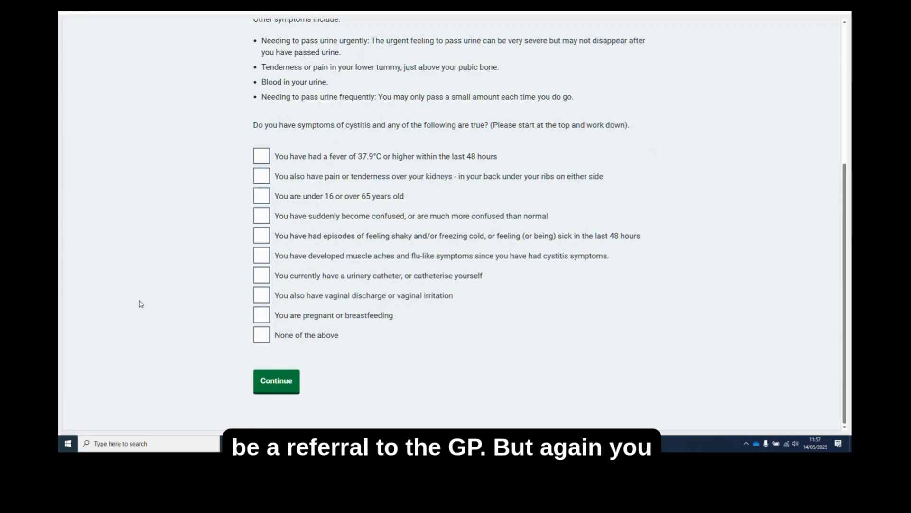
pyautogui.click(262, 337)
pyautogui.click(275, 380)
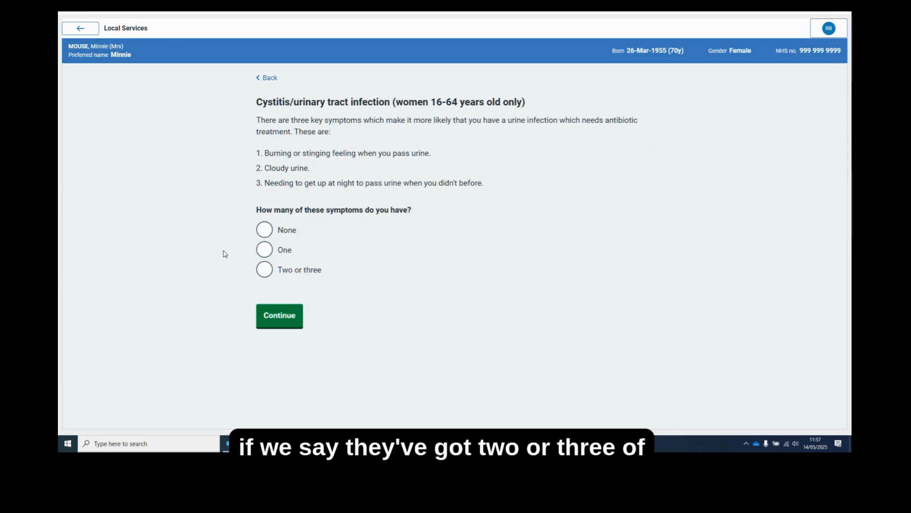
pyautogui.click(264, 271)
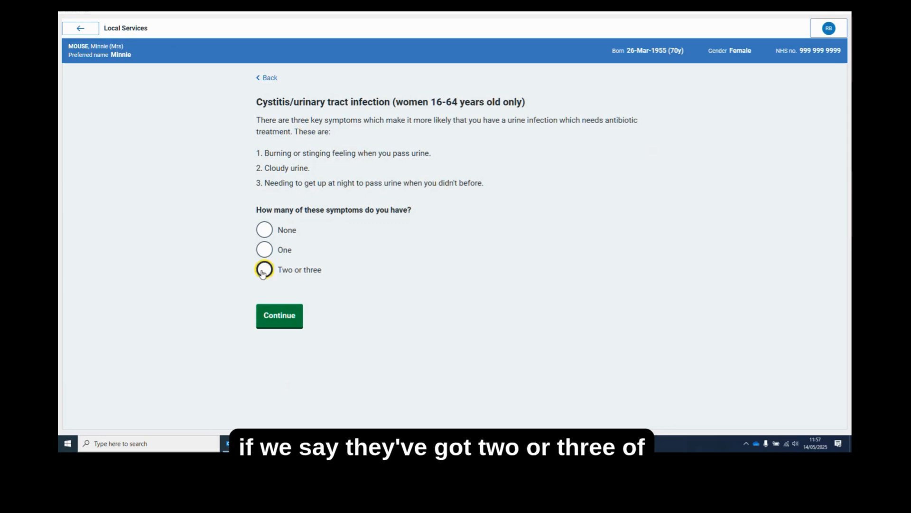
pyautogui.click(271, 316)
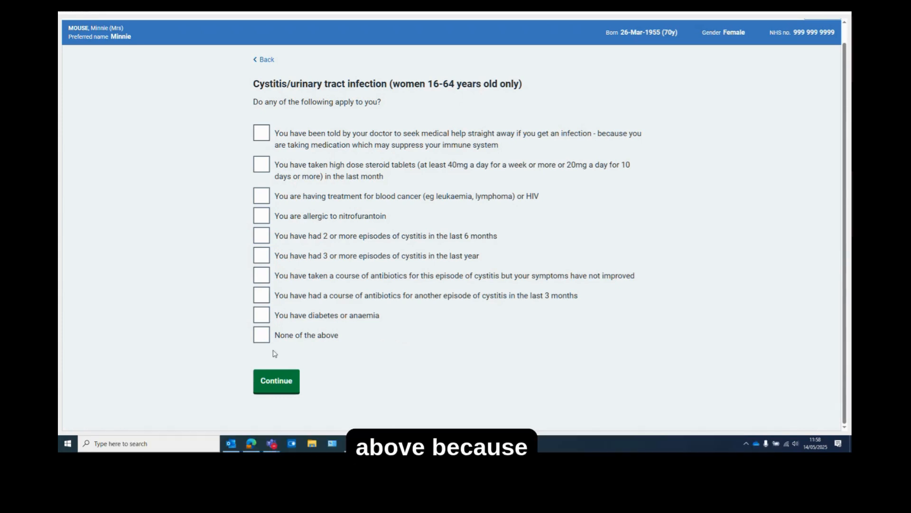
# Answer None of the above to the cystitis medical history and antibiotics question, and accept the pharmacist referral by continuing.
pyautogui.click(261, 335)
pyautogui.click(271, 386)
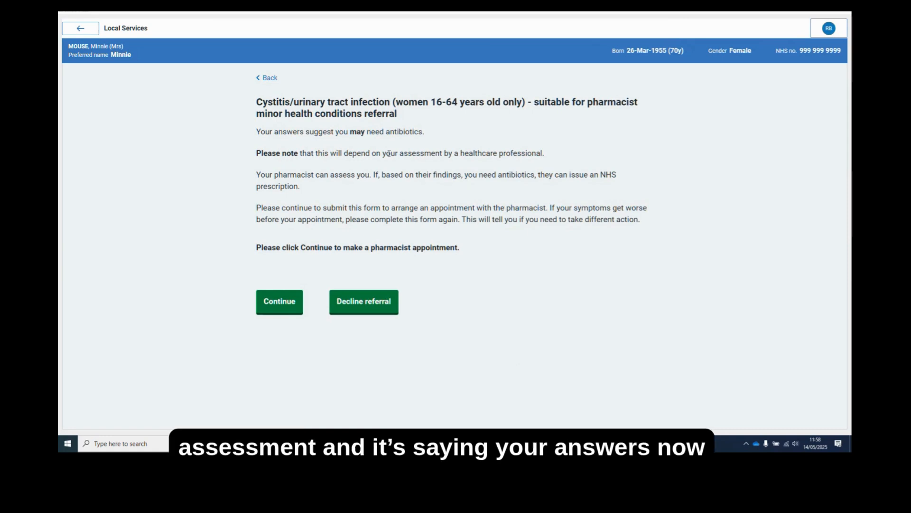
pyautogui.moveTo(261, 132); pyautogui.dragTo(425, 132)
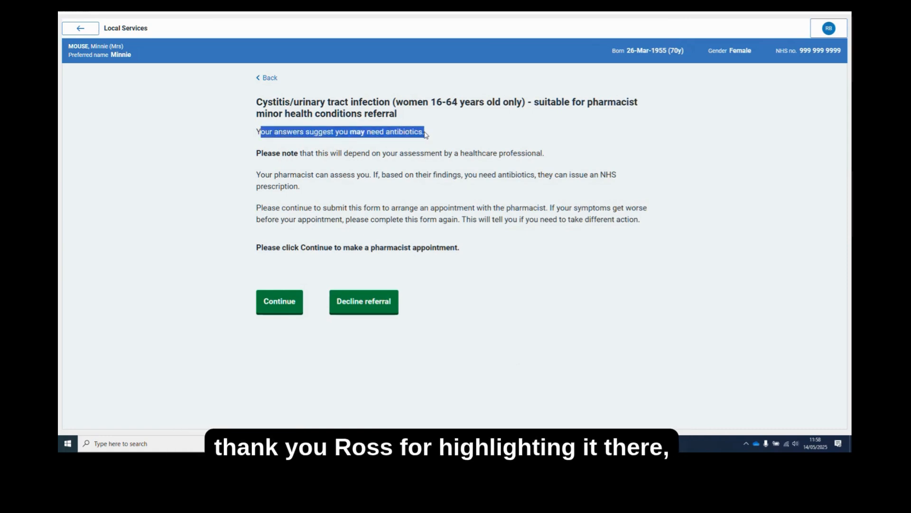
pyautogui.click(457, 298)
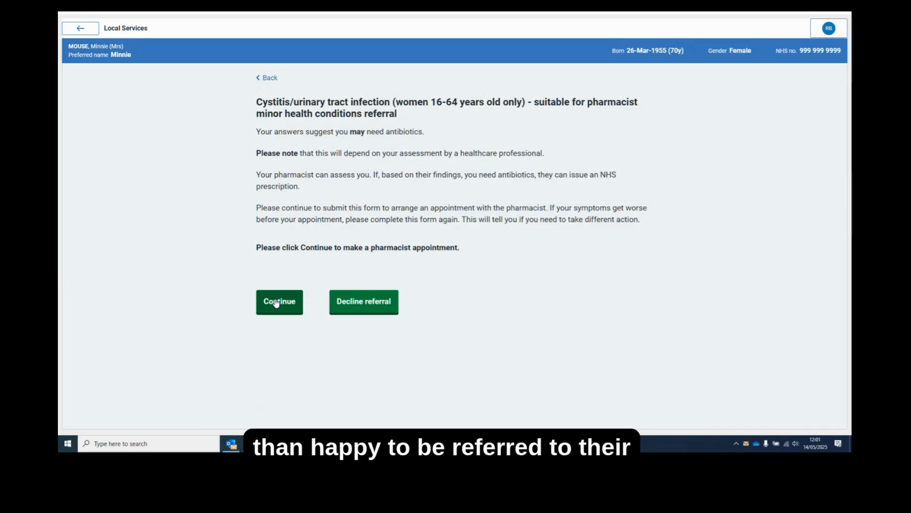
pyautogui.click(276, 303)
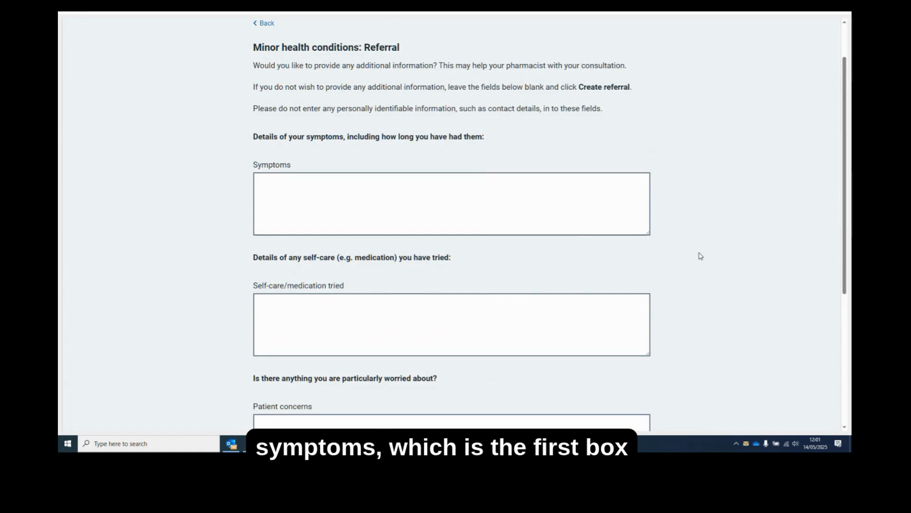
# Leave the additional information fields blank, confirm that the patient understands the communication statement, and create the referral.
pyautogui.scroll(-1, 701, 256)
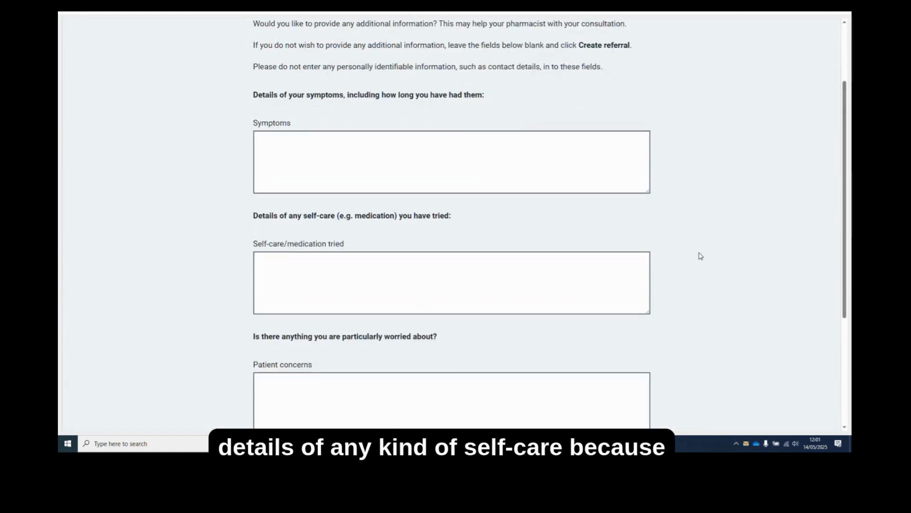
pyautogui.scroll(-1, 701, 256)
pyautogui.scroll(-1, 701, 256)
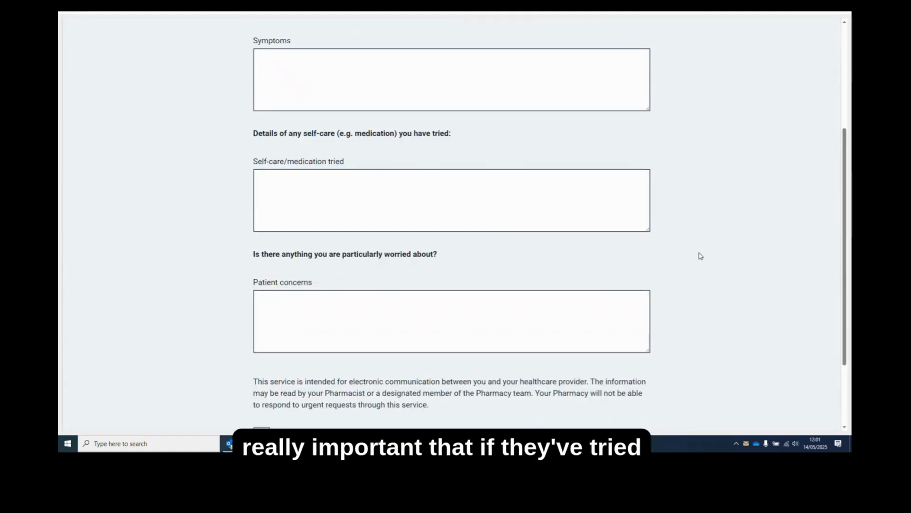
pyautogui.scroll(-1, 701, 256)
pyautogui.scroll(-1, 701, 256)
pyautogui.scroll(-1, 700, 256)
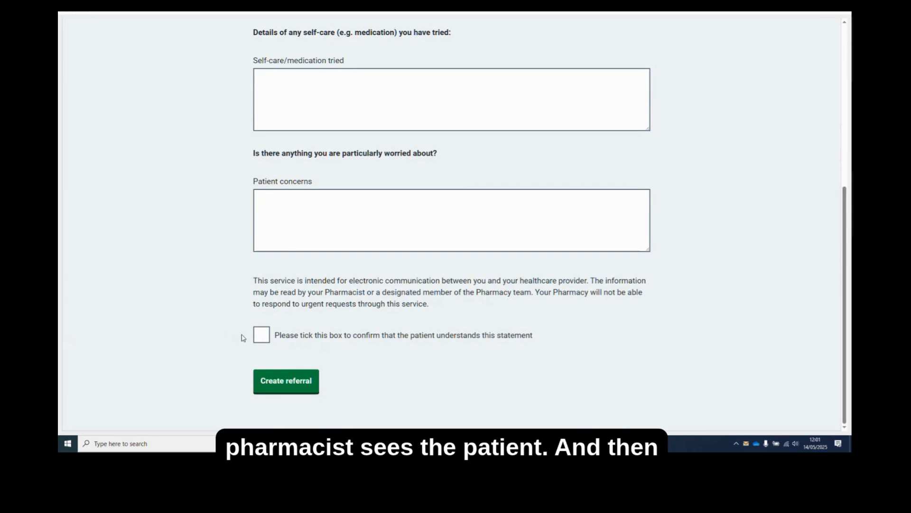
pyautogui.click(259, 336)
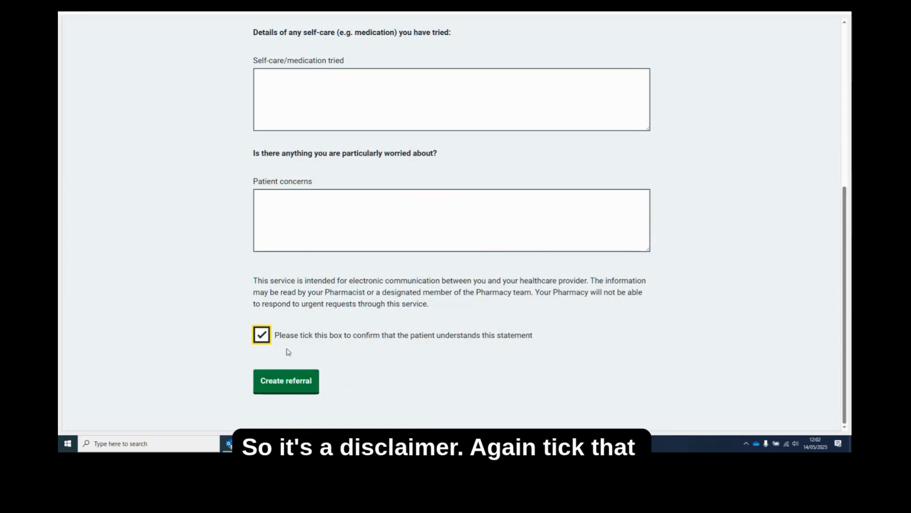
pyautogui.click(284, 382)
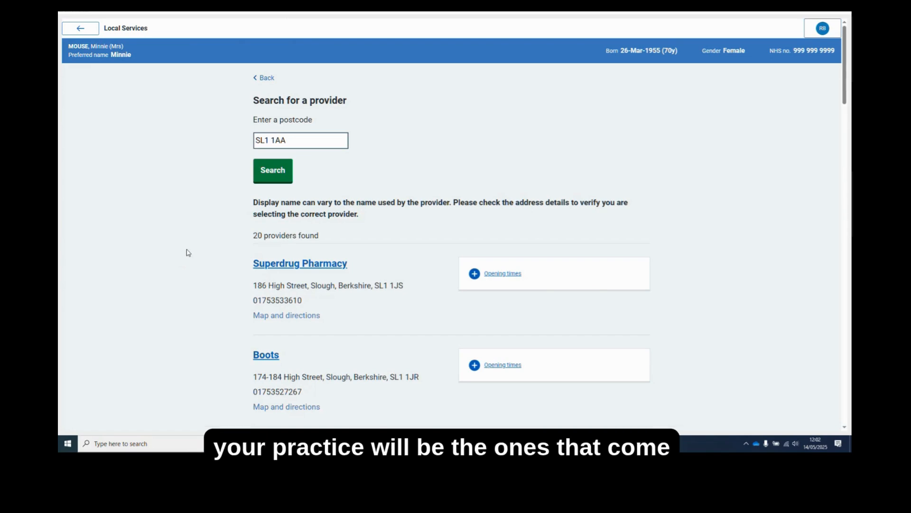
# Review the pharmacies listed for the postcode and choose Superdrug Pharmacy as the referral provider.
pyautogui.scroll(-2, 187, 256)
pyautogui.scroll(-1, 188, 256)
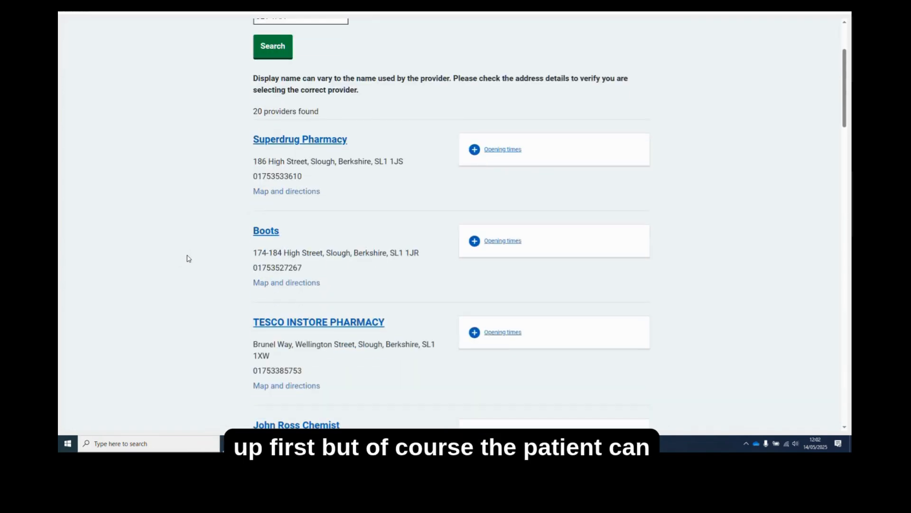
pyautogui.scroll(-1, 189, 259)
pyautogui.scroll(-1, 189, 260)
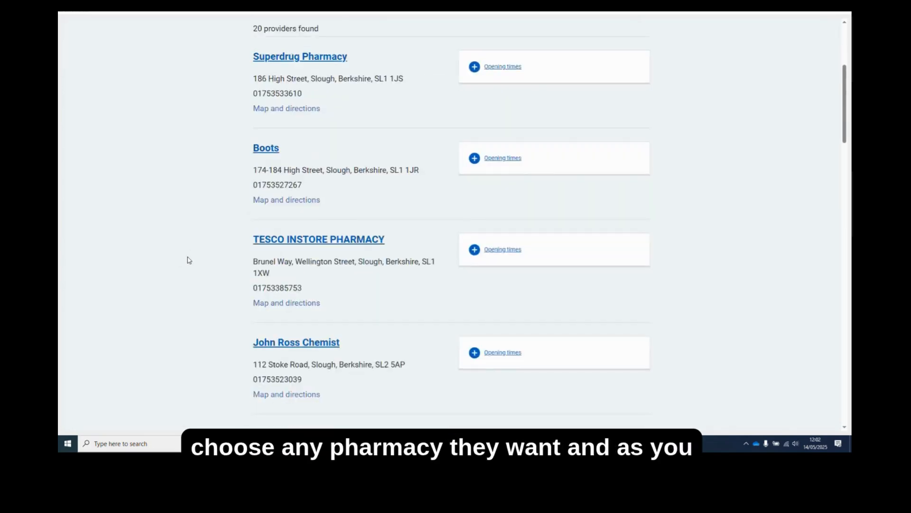
pyautogui.scroll(5, 189, 260)
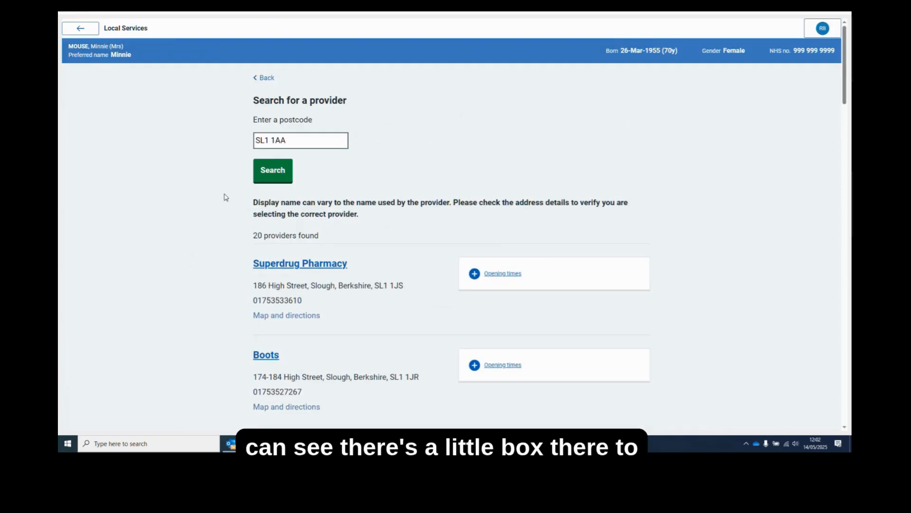
pyautogui.moveTo(295, 140); pyautogui.dragTo(248, 142)
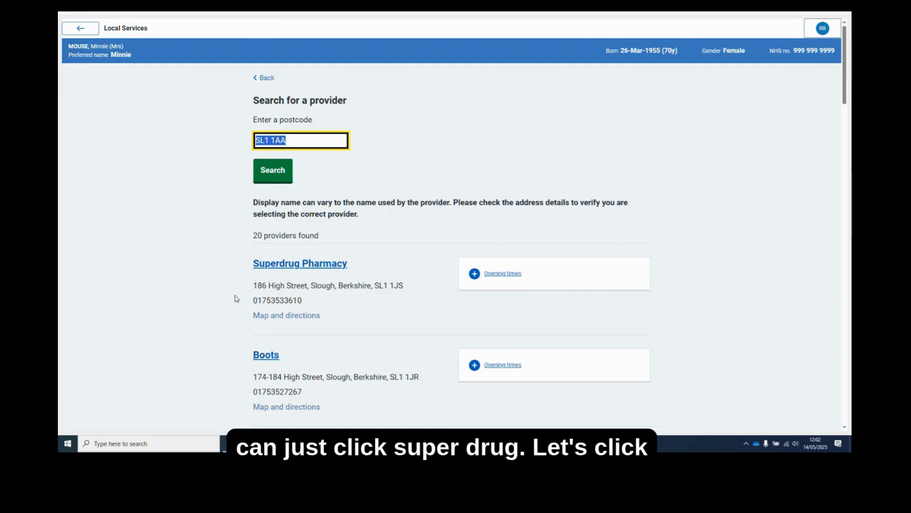
pyautogui.click(299, 266)
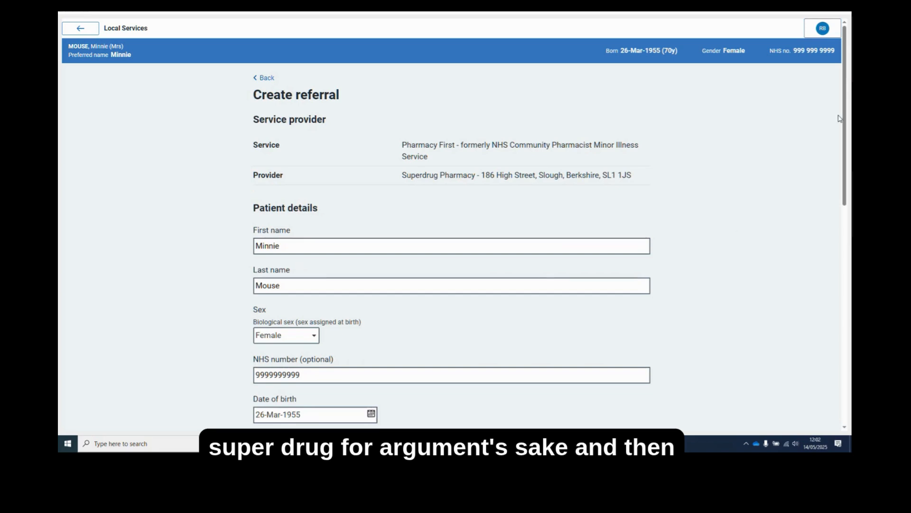
# Enter "Non-complicated UTI" as the condition this referral relates to in the patient details.
pyautogui.moveTo(845, 116); pyautogui.dragTo(832, 309)
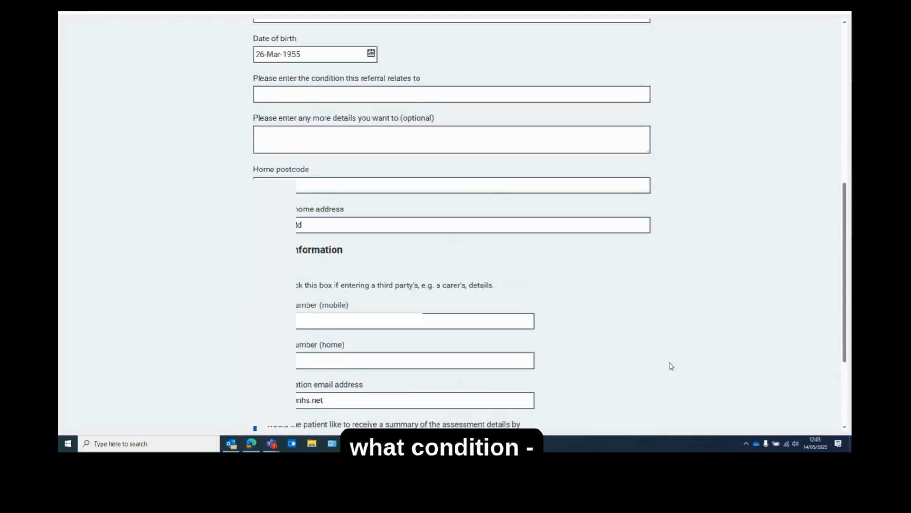
pyautogui.scroll(2, 671, 366)
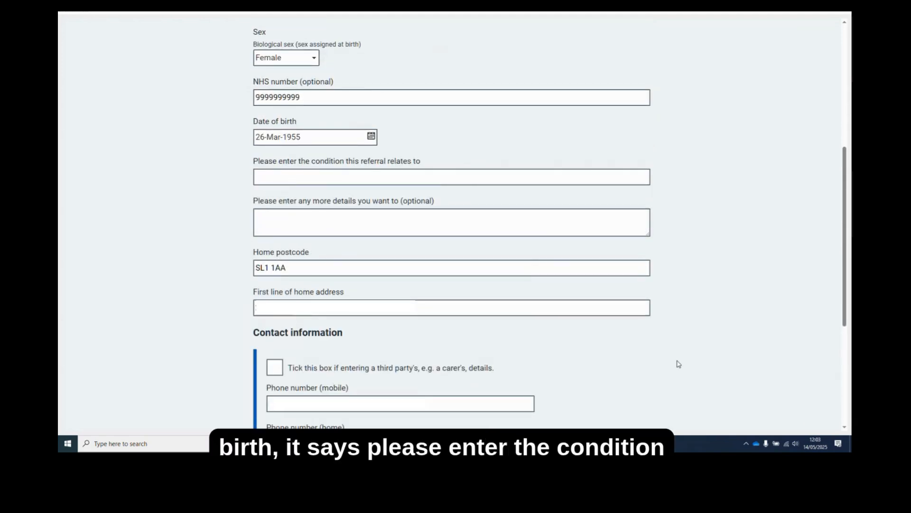
pyautogui.click(400, 175)
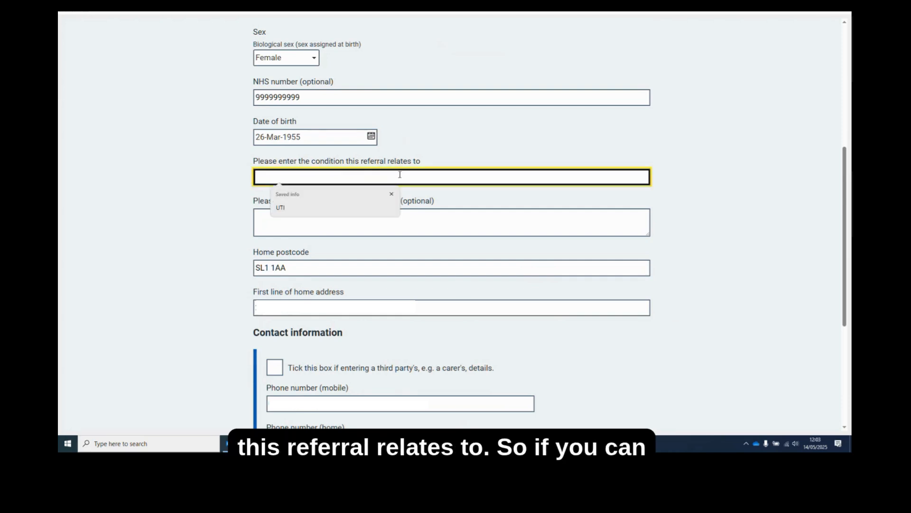
pyautogui.write('Non-')
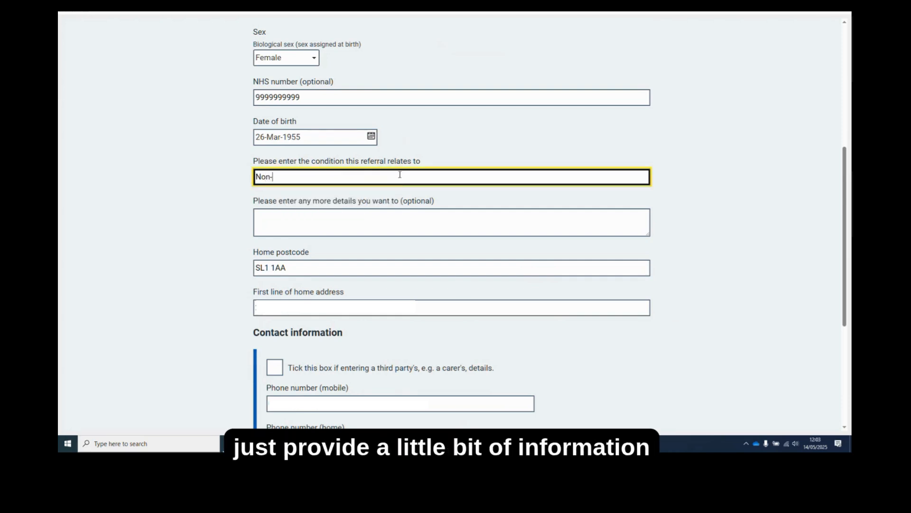
pyautogui.write('complicated UTI')
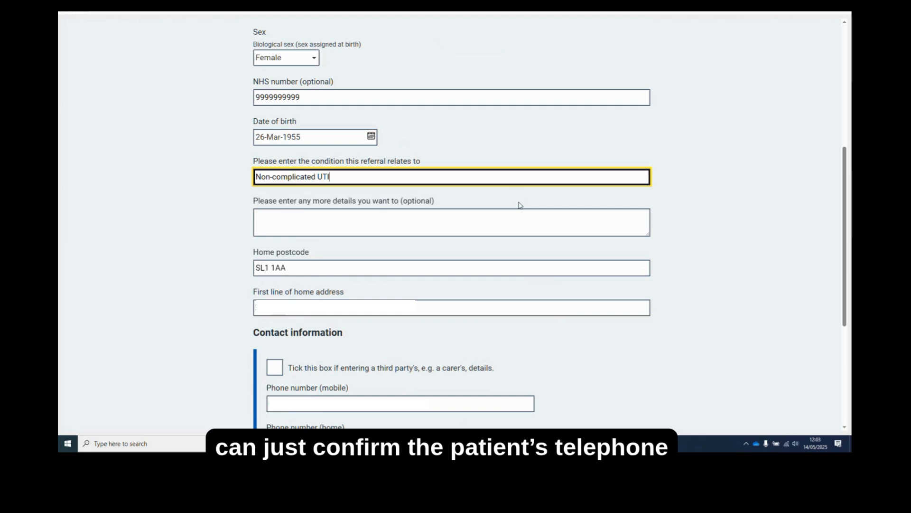
# Check the patient's mobile number and confirmation email address, and examine the remaining contact options down to the email summary question.
pyautogui.scroll(-2, 520, 211)
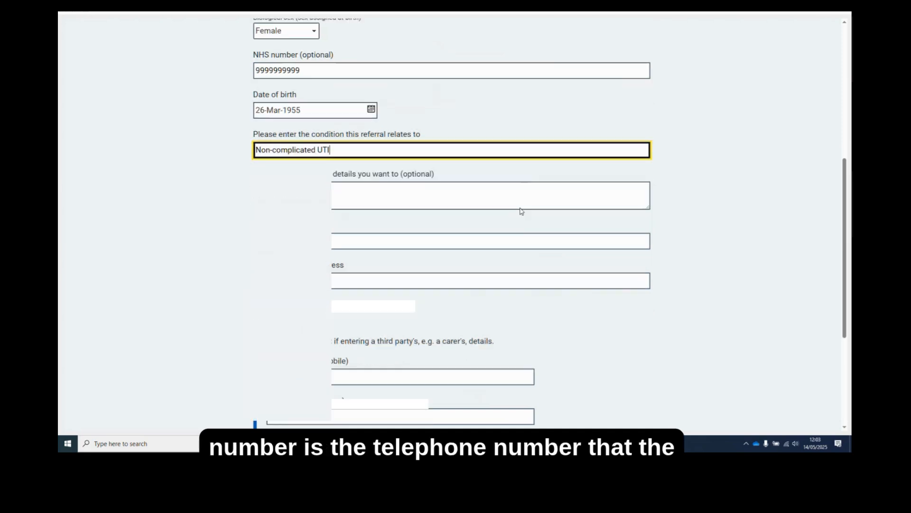
pyautogui.click(275, 280)
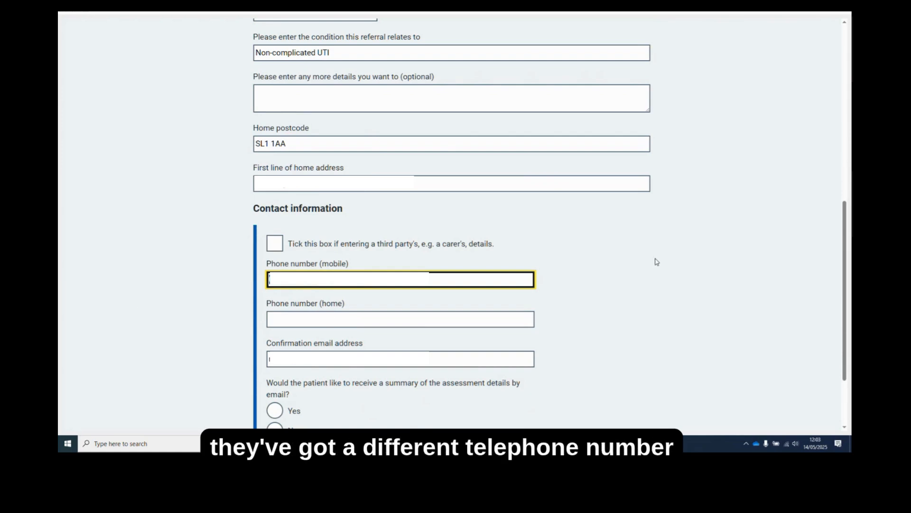
pyautogui.click(444, 357)
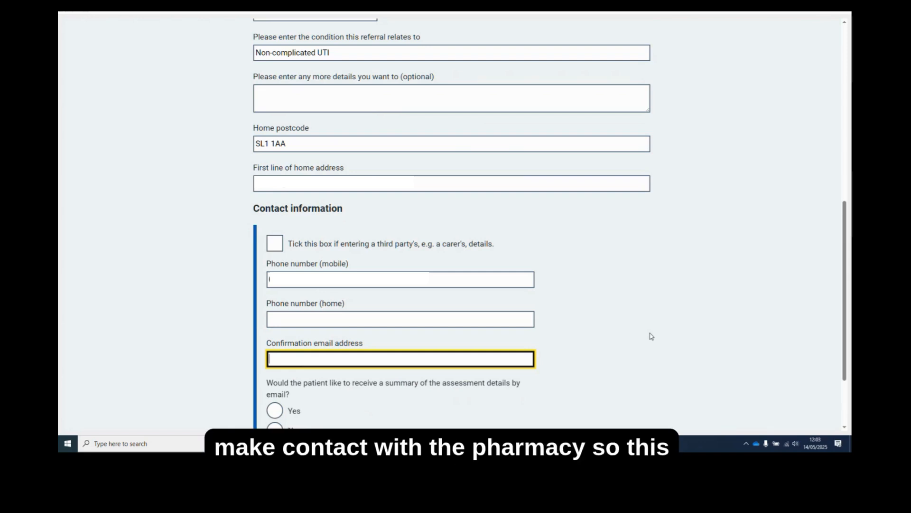
pyautogui.scroll(-1, 651, 336)
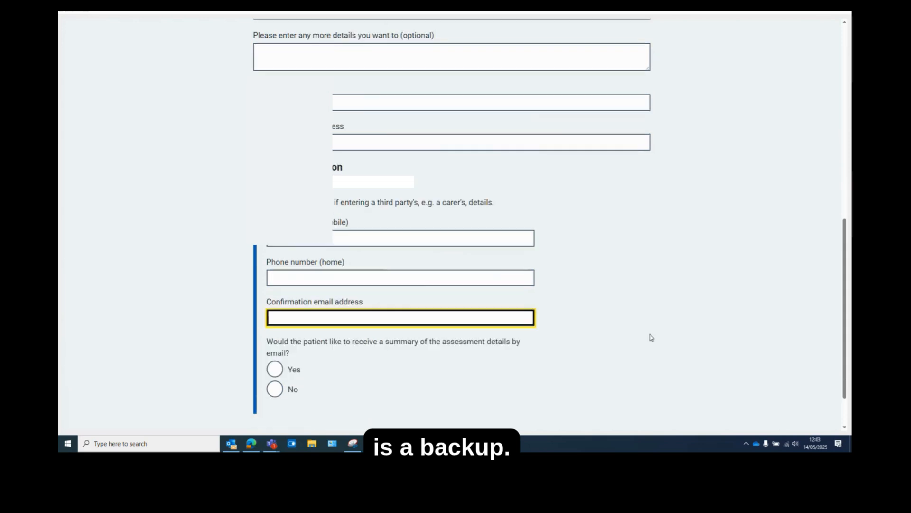
pyautogui.scroll(-1, 652, 337)
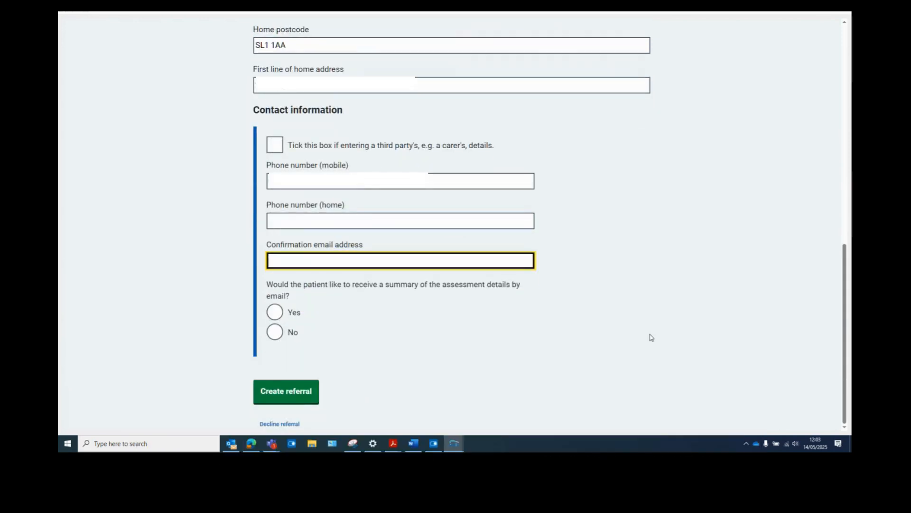